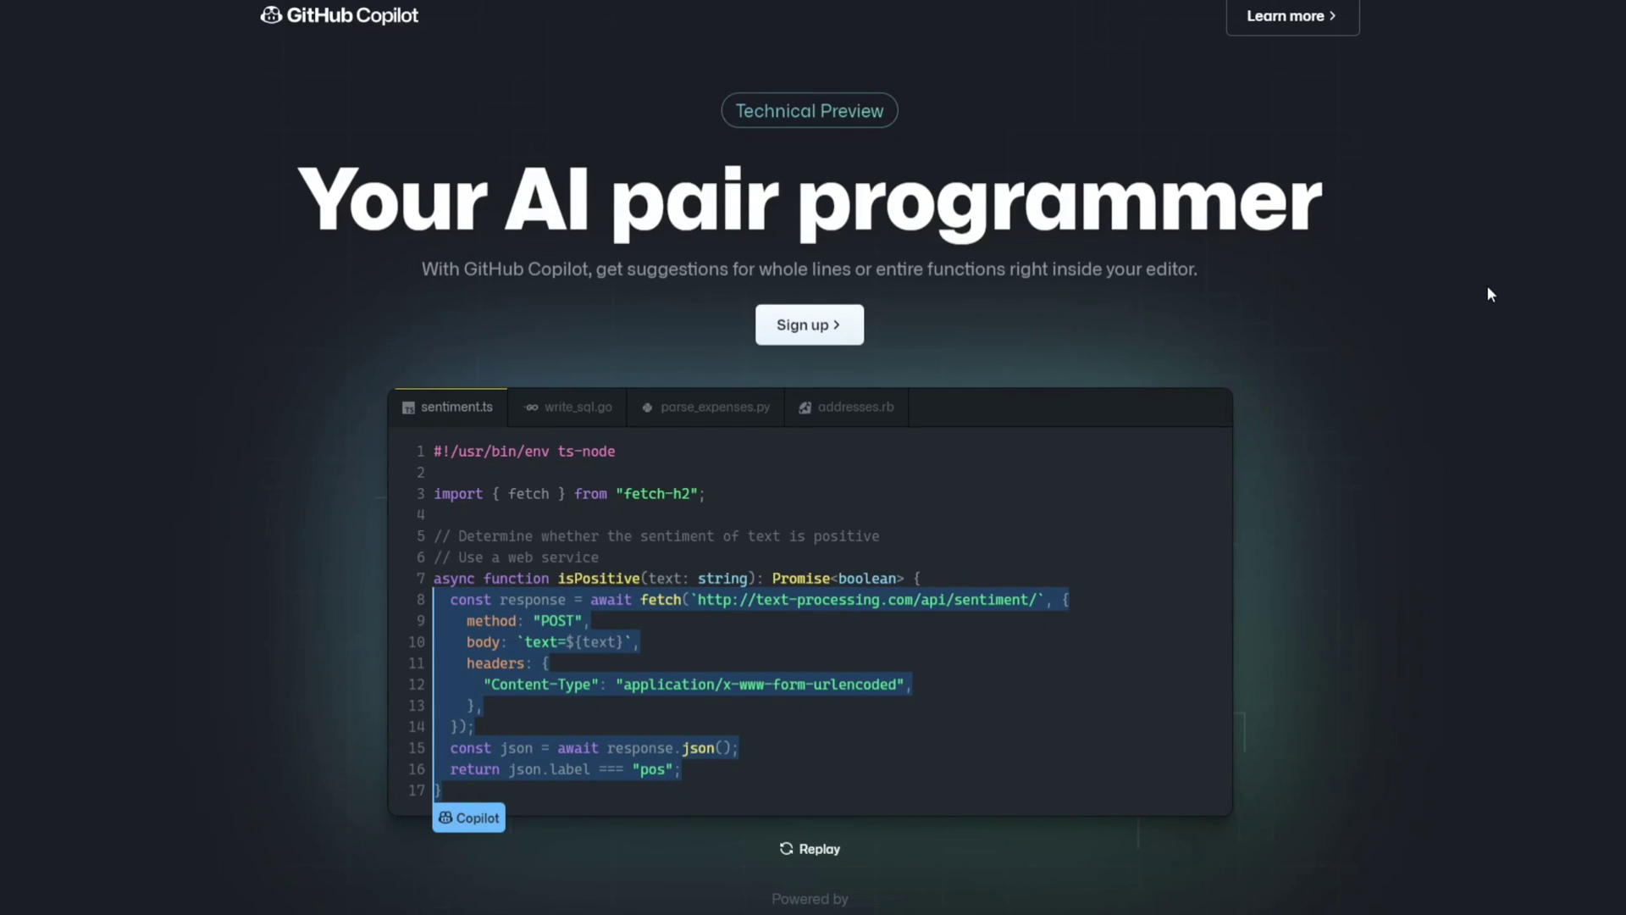
scroll(1488, 293, down, 1)
scroll(1488, 294, down, 1)
scroll(1488, 293, down, 1)
scroll(1488, 294, down, 1)
scroll(1488, 293, down, 1)
scroll(1487, 294, down, 1)
scroll(1488, 293, down, 1)
scroll(1489, 294, down, 1)
scroll(1489, 293, down, 1)
scroll(1489, 293, down, 1)
scroll(1488, 293, down, 1)
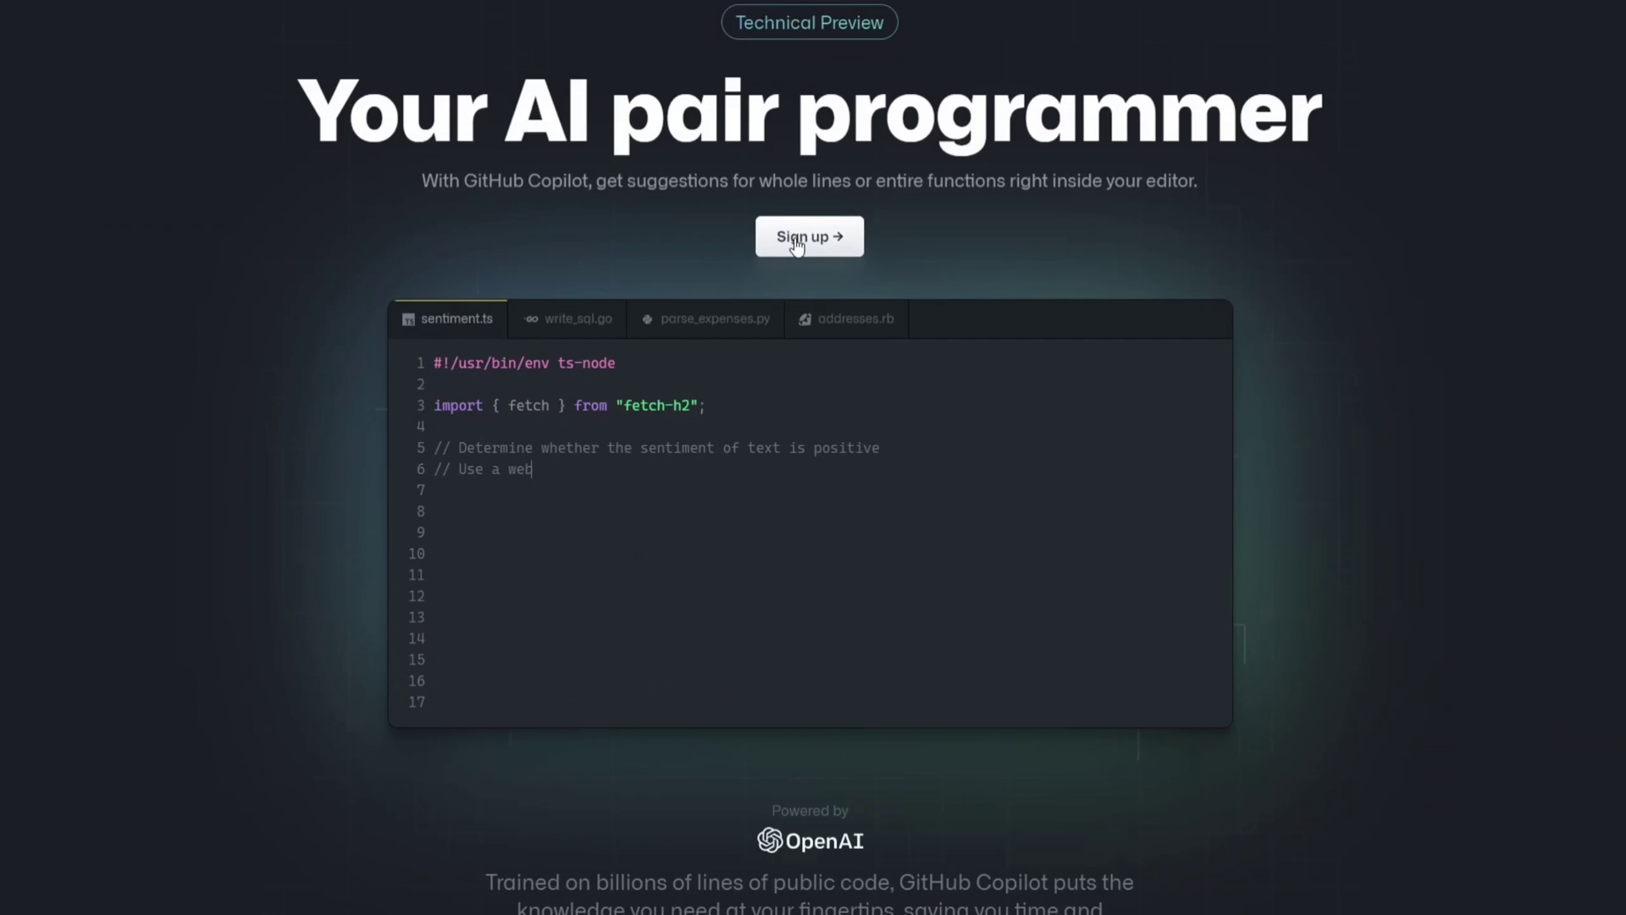
Write the Copilot-suggested discord require, 'I am ready!' ready listener and !ping pong reply in index.js.
click(797, 243)
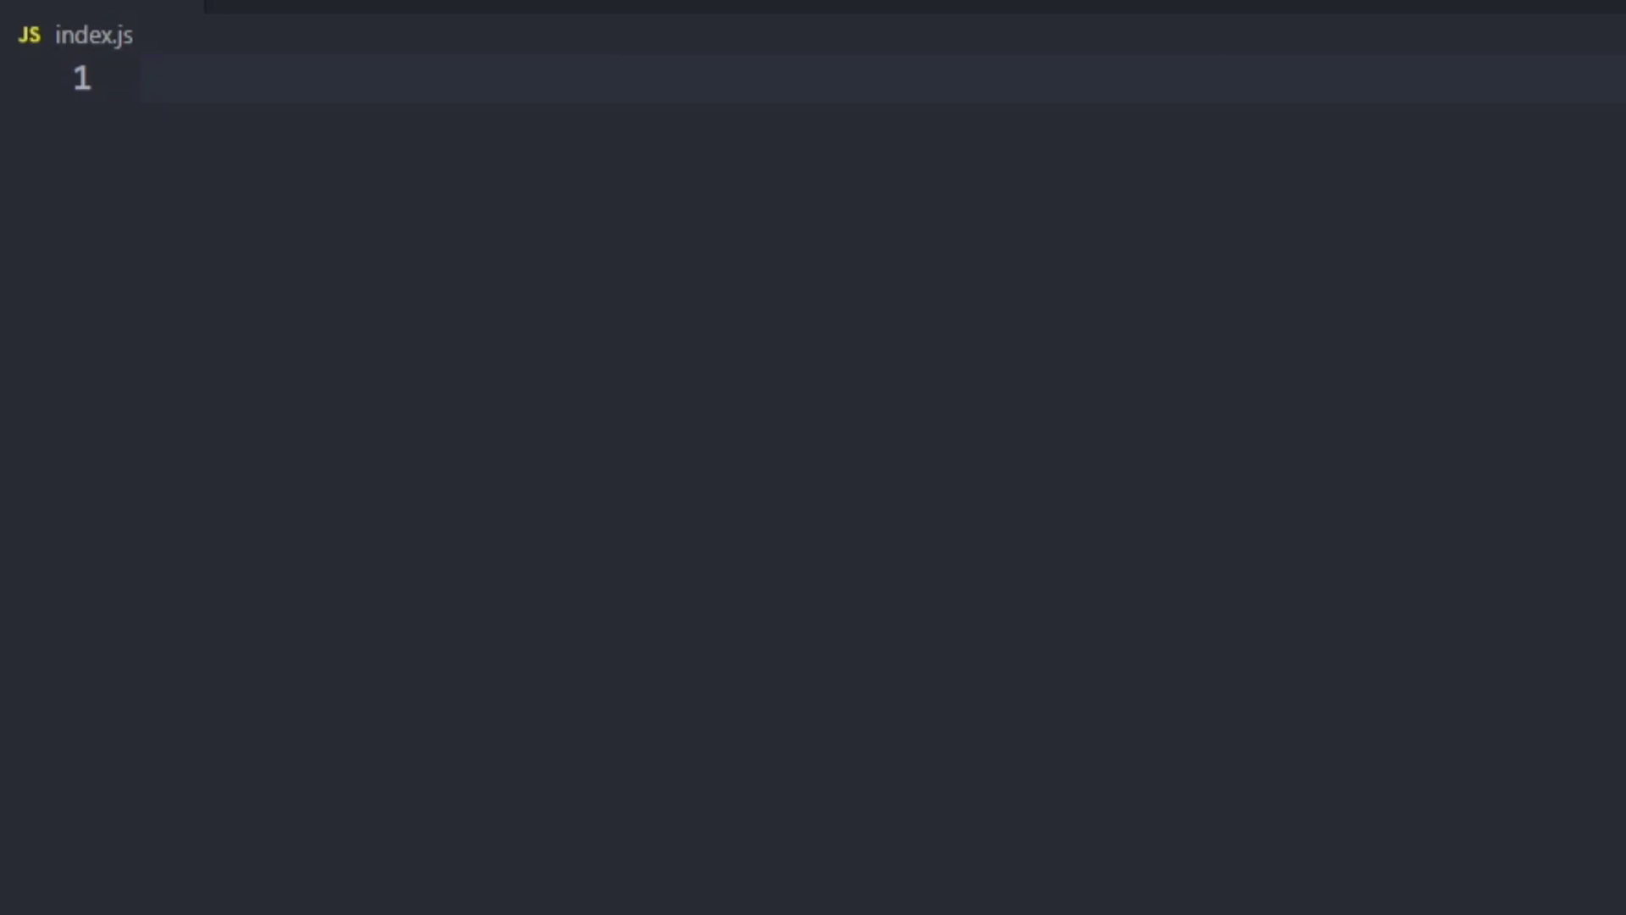
text(// require discord and cre)
key(BackSpace)
key(BackSpace)
text(reate client)
text( create ready)
text(listener)
key(Return)
key(Return)
text(/ )
text(create )
text(!ping command client.on('message)
text(Create)
Add the Copilot-suggested config.json token read and bot login after the ping handler, then show the terminal.
click(495, 877)
key(Return)
key(Return)
text(get toke f)
key(BackSpace)
key(BackSpace)
text(n from config and run the bot)
key(Return)
key(ctrl+v)
key(ctrl+grave)
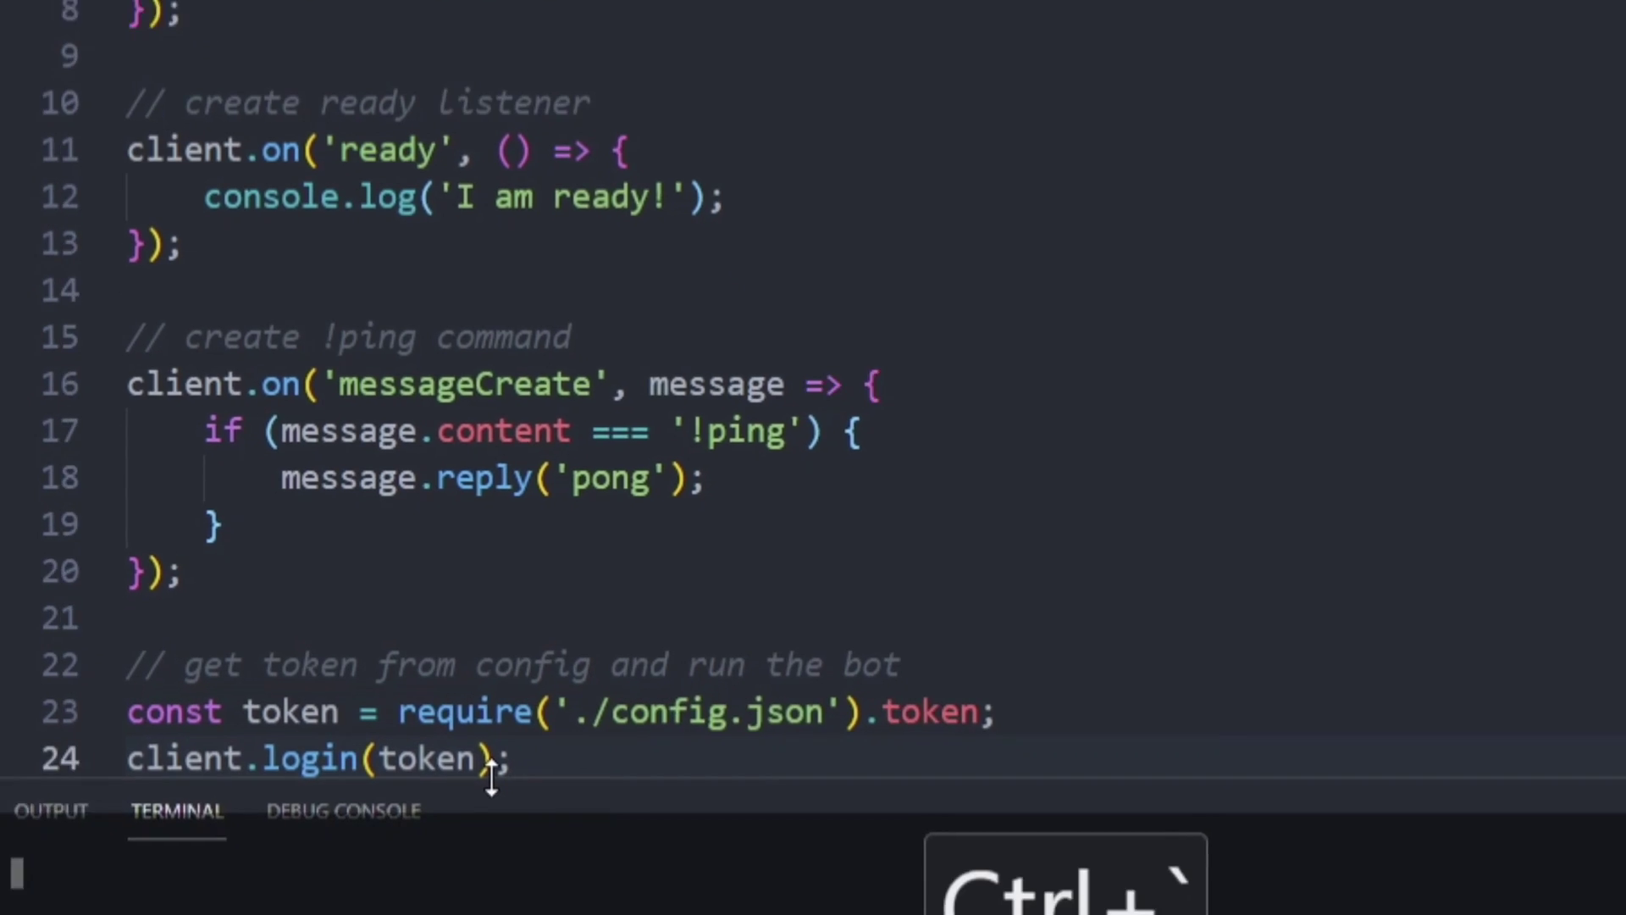